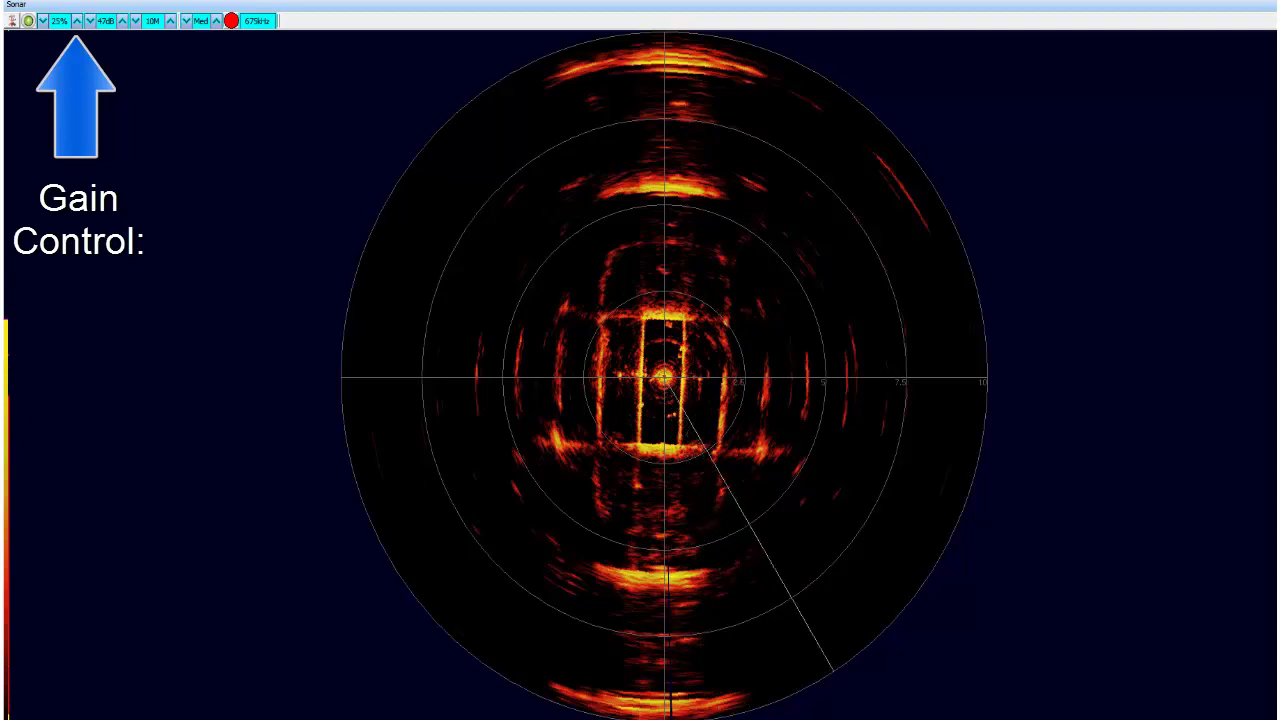
Lower the sonar gain to 0%.
{"action": "left_click", "coordinate": [42, 22]}
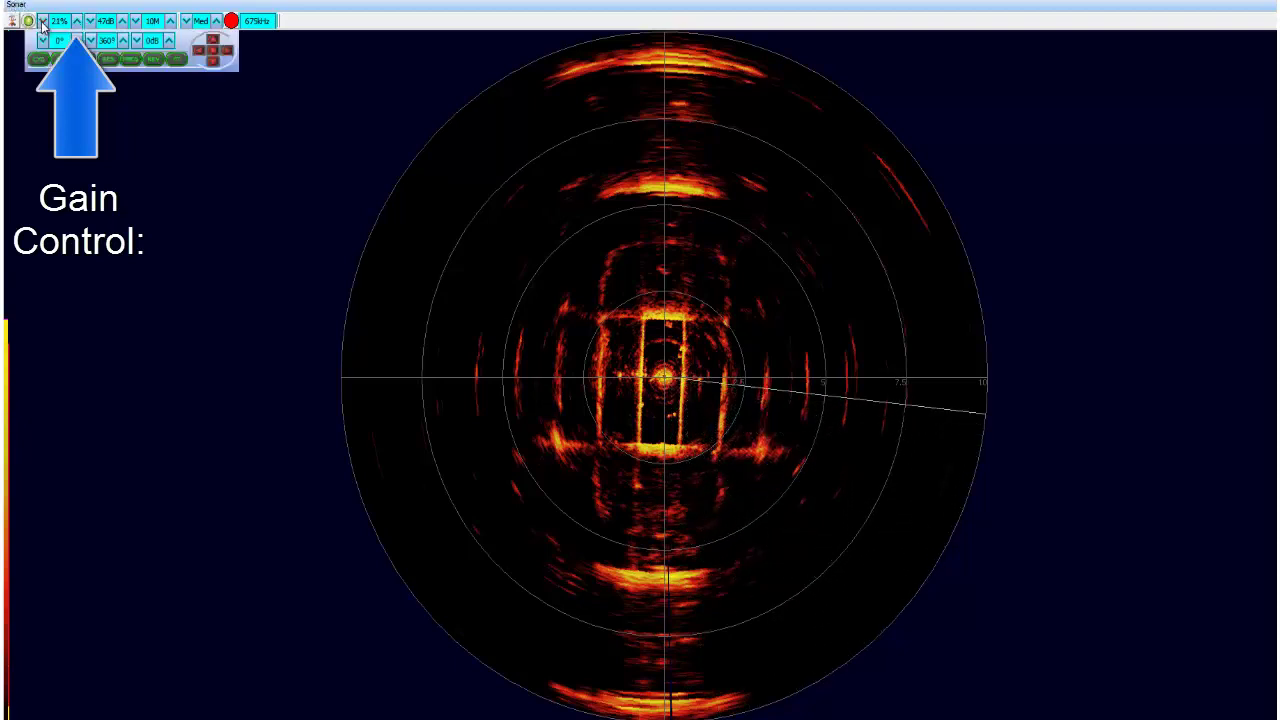
{"action": "left_click", "coordinate": [42, 22]}
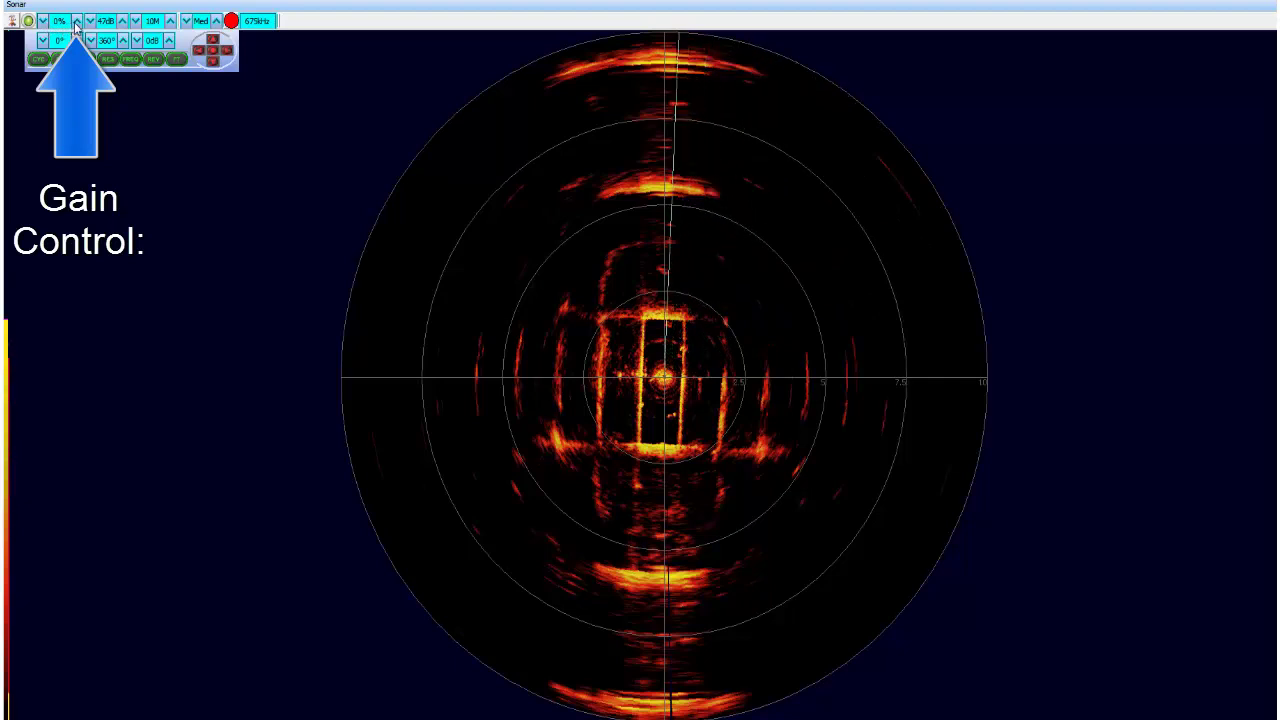
Raise the sonar gain in stages to 100%.
{"action": "left_click", "coordinate": [76, 22]}
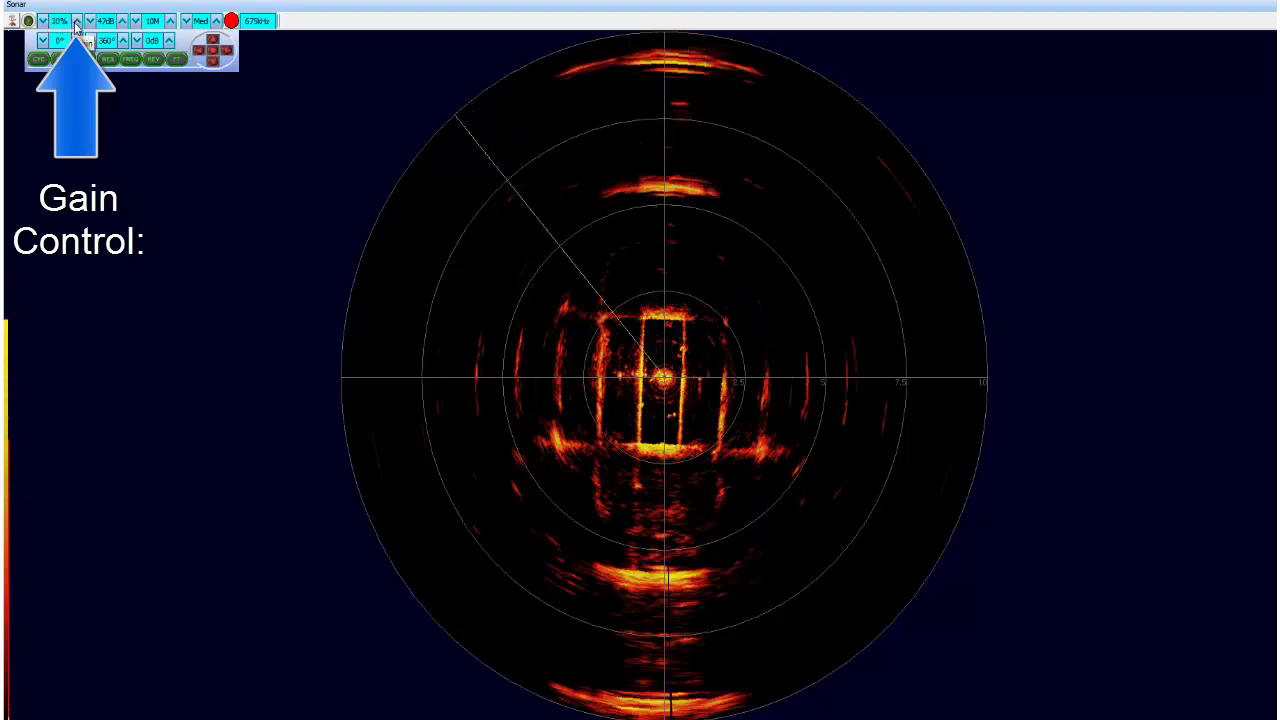
{"action": "left_click", "coordinate": [76, 22]}
{"action": "left_click", "coordinate": [76, 22]}
{"action": "left_click", "coordinate": [76, 22]}
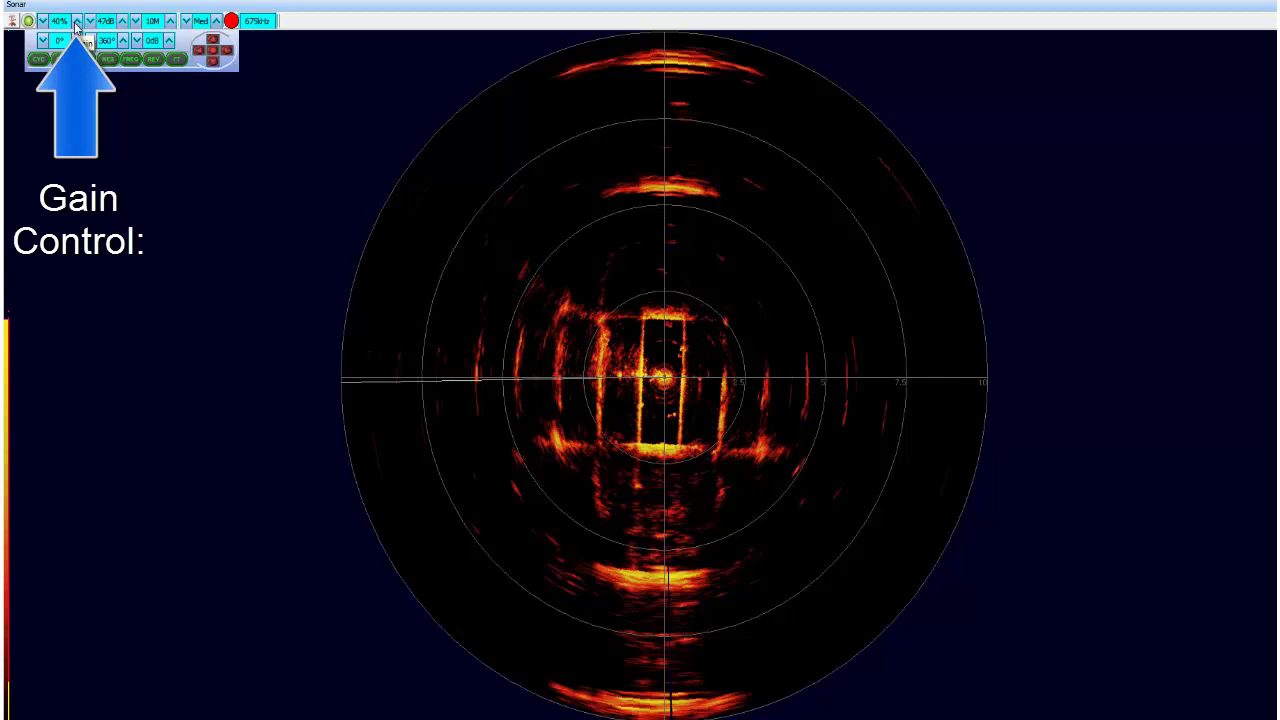
{"action": "left_click", "coordinate": [76, 22]}
{"action": "left_click", "coordinate": [76, 22]}
{"action": "left_click", "coordinate": [76, 22]}
{"action": "left_click", "coordinate": [76, 22]}
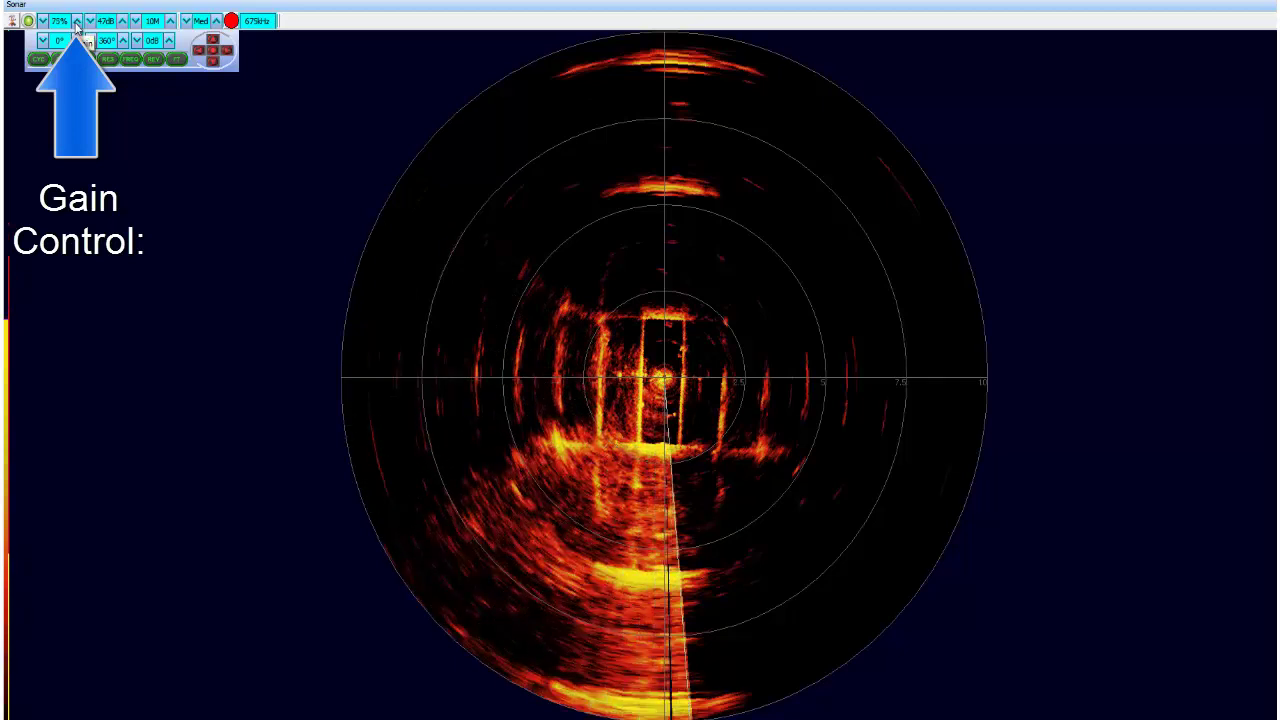
{"action": "left_click", "coordinate": [76, 22]}
{"action": "left_click", "coordinate": [76, 22]}
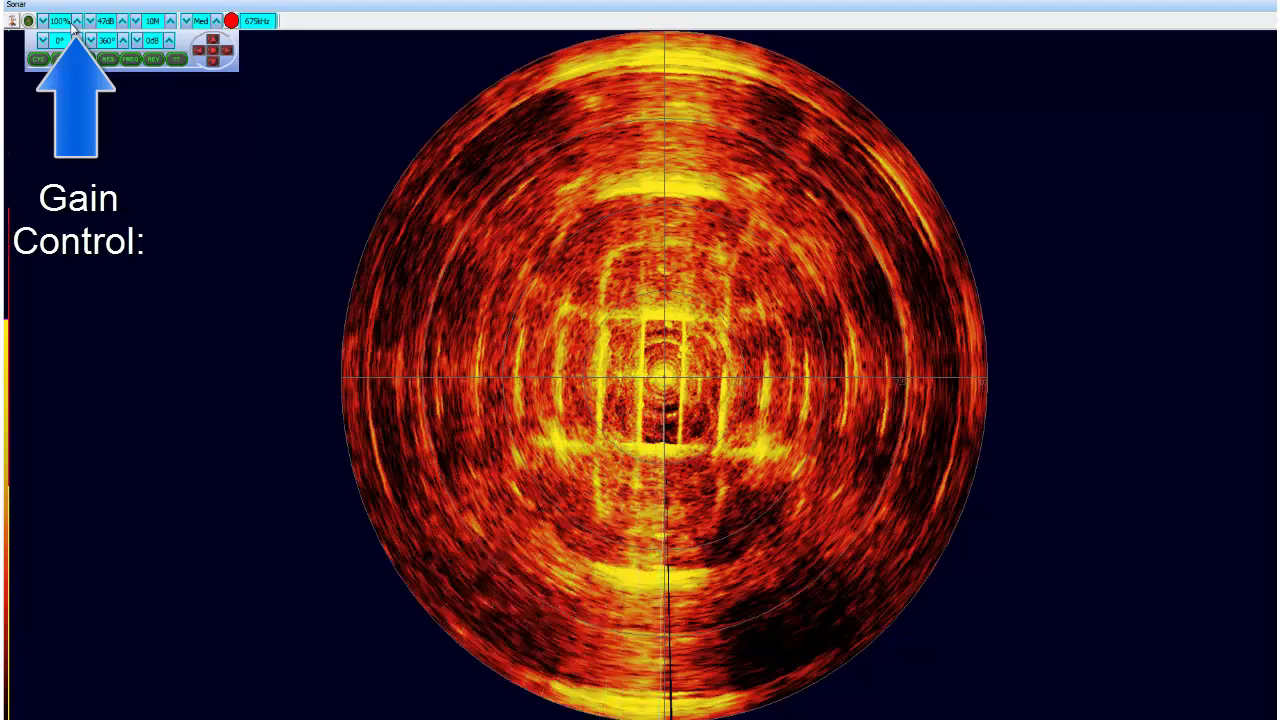
Reduce the sonar gain to below 59%.
{"action": "left_click", "coordinate": [44, 21]}
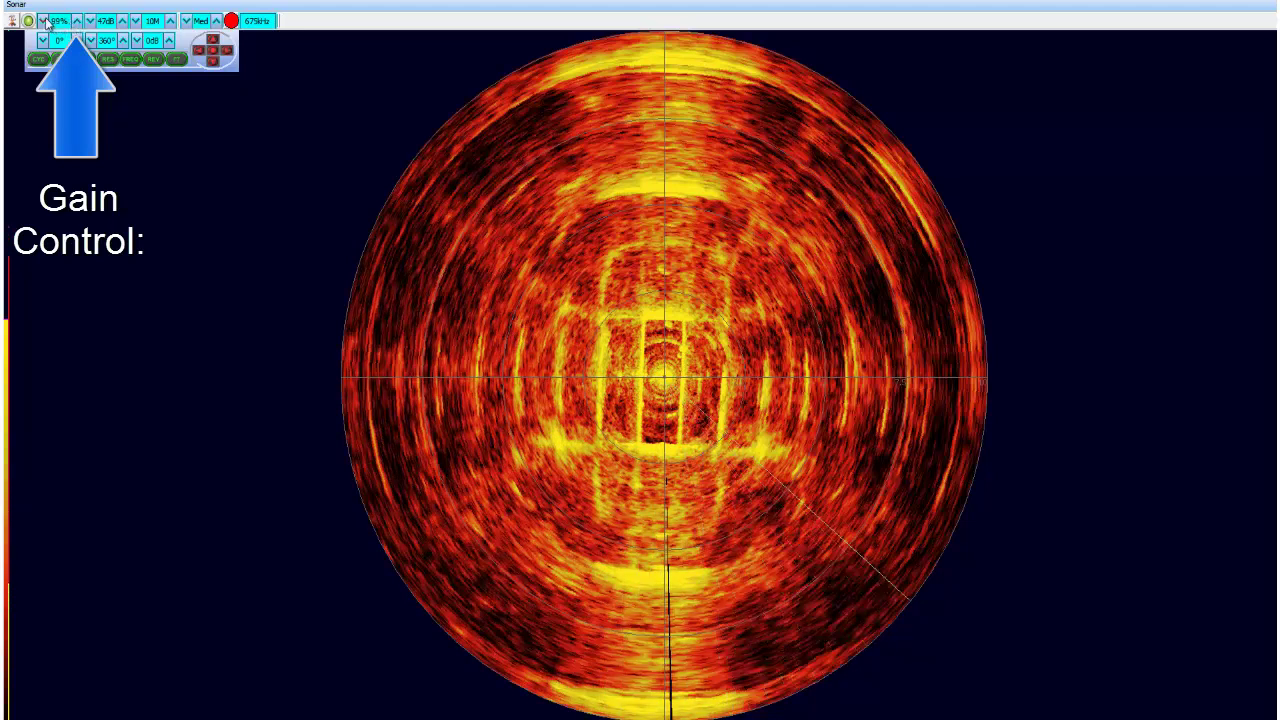
{"action": "left_click", "coordinate": [44, 21]}
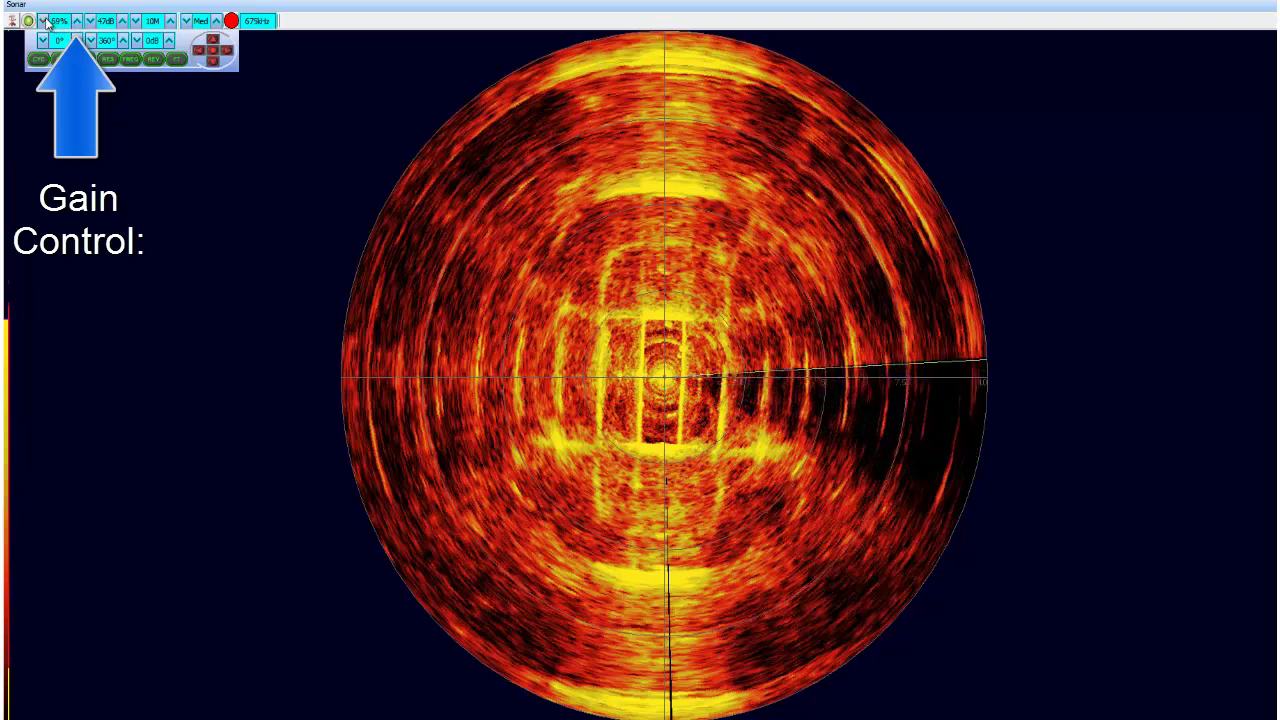
{"action": "left_click", "coordinate": [44, 21]}
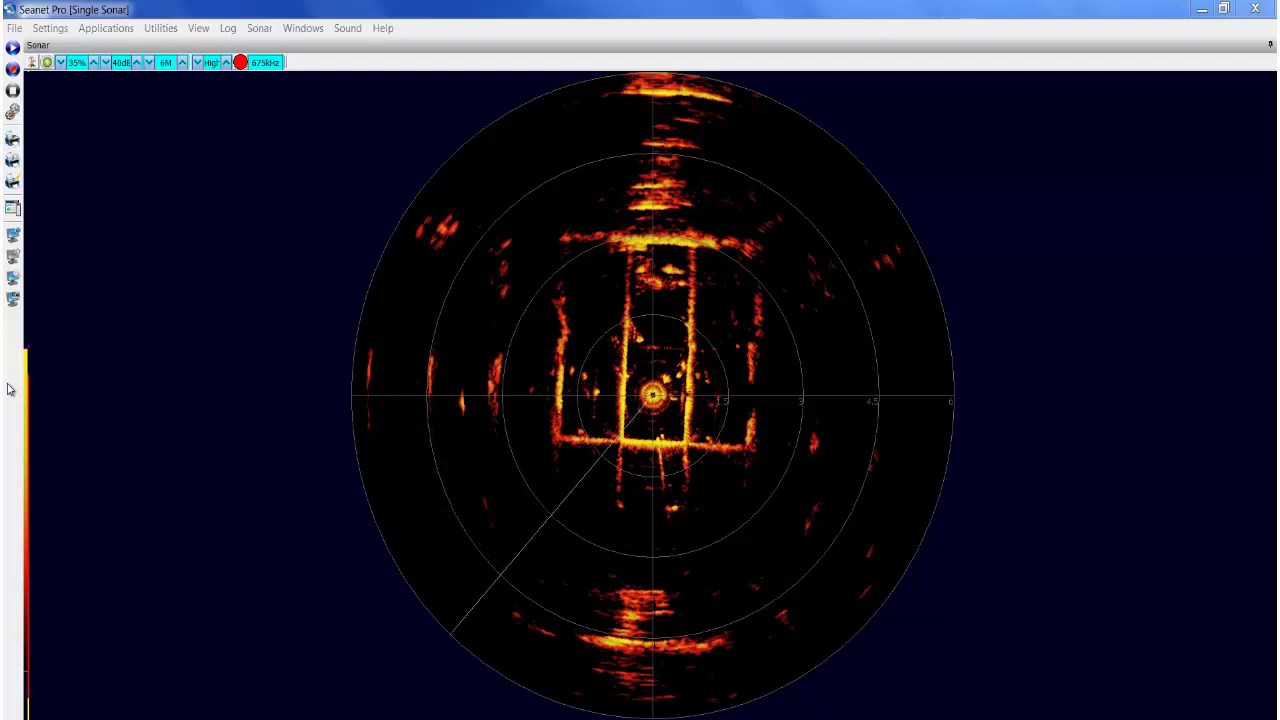
Toggle the Auto Dynamic Range option in the sonar setup and close the setup window.
{"action": "right_click", "coordinate": [68, 412]}
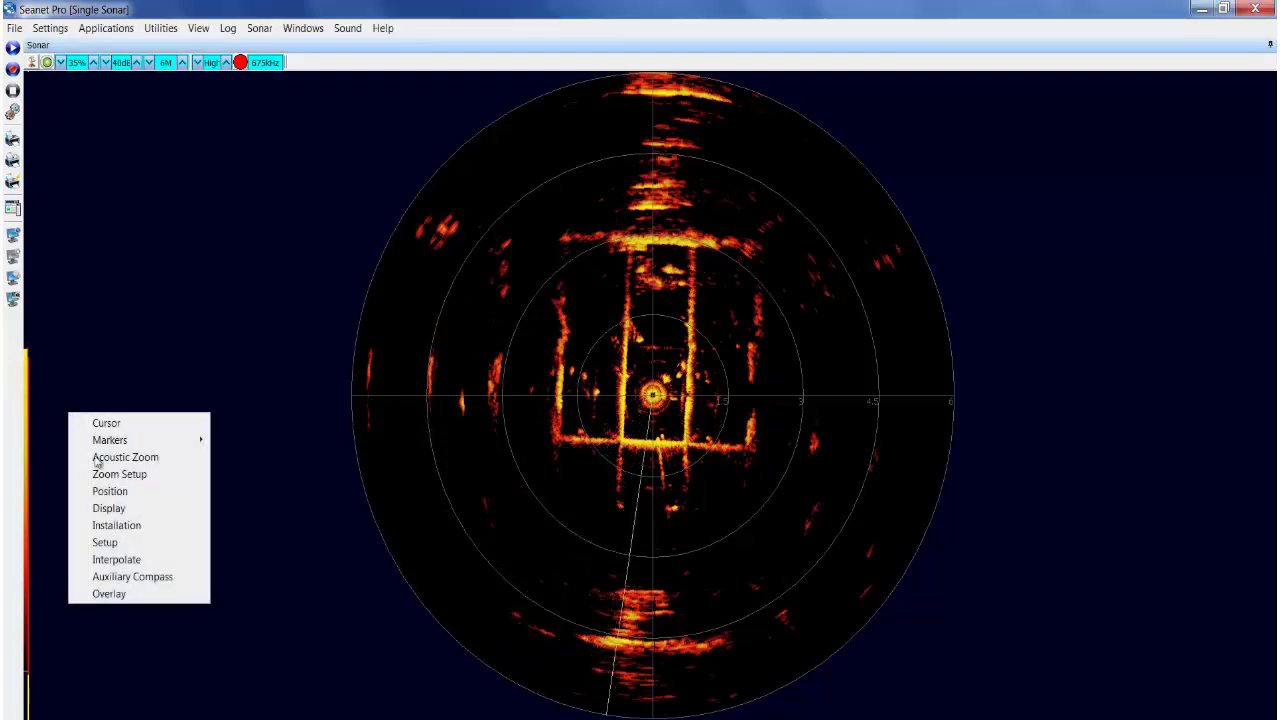
{"action": "left_click", "coordinate": [105, 542]}
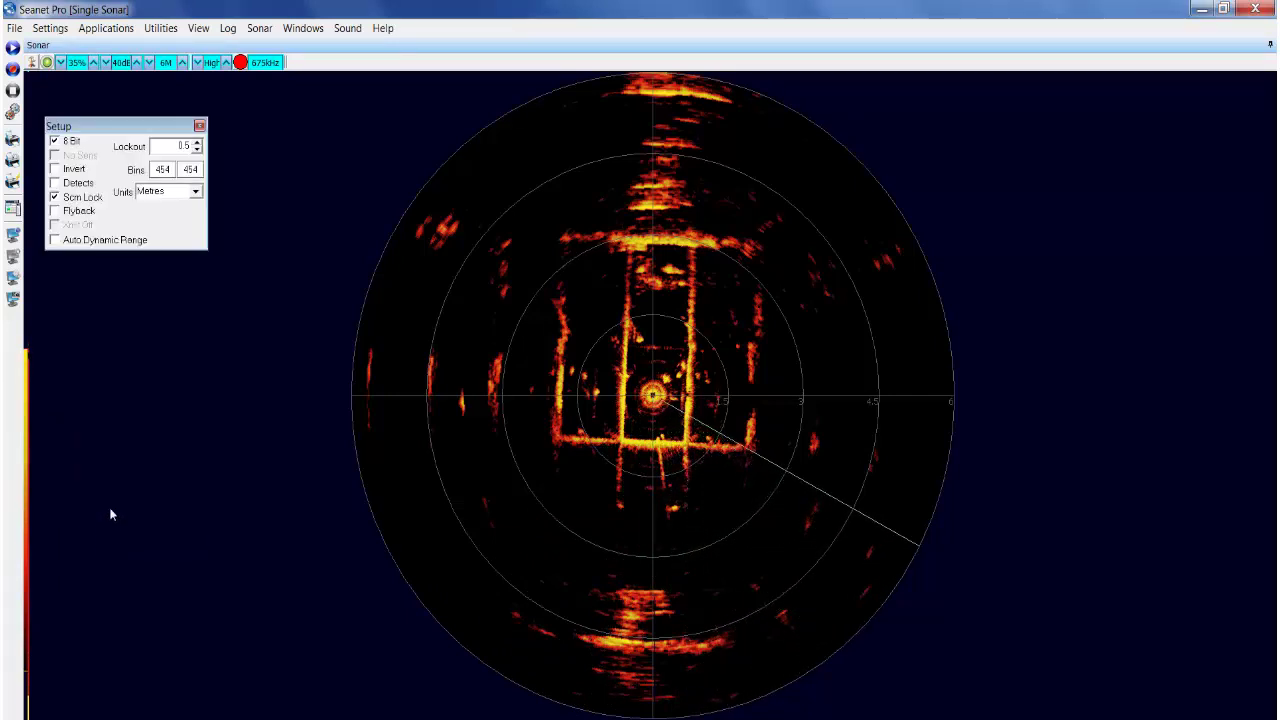
{"action": "left_click", "coordinate": [58, 244]}
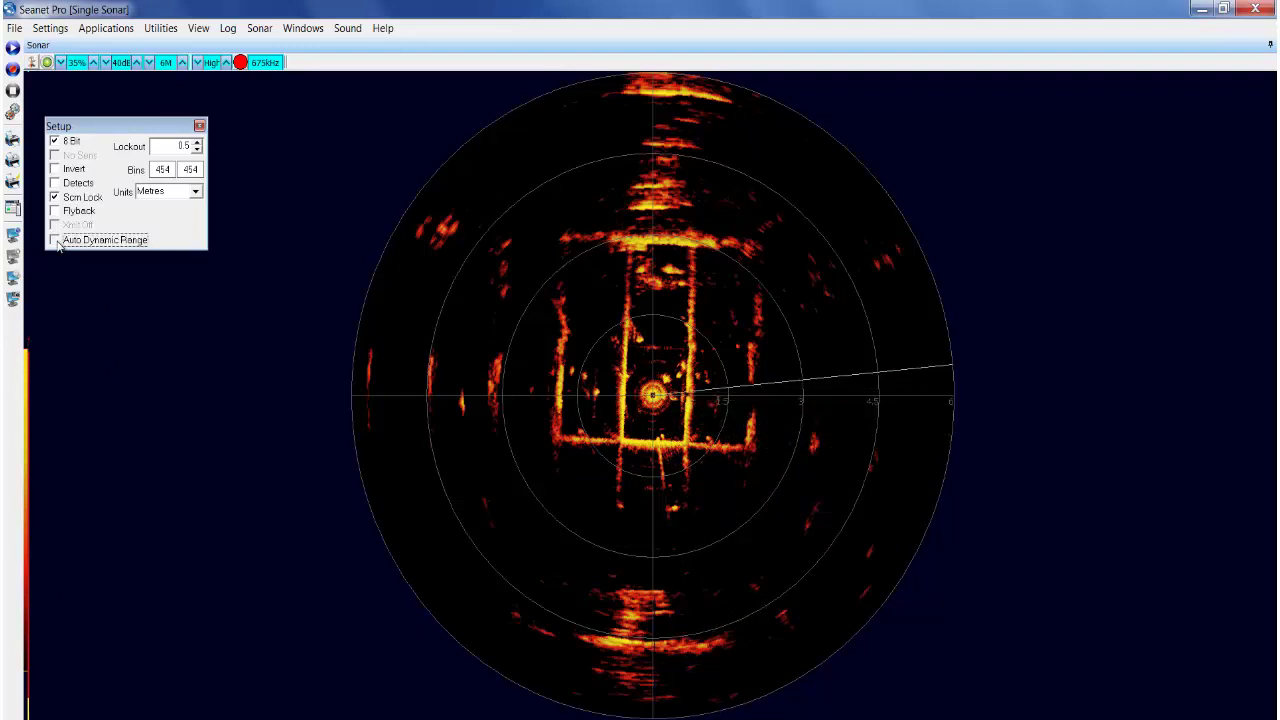
{"action": "left_click", "coordinate": [199, 127]}
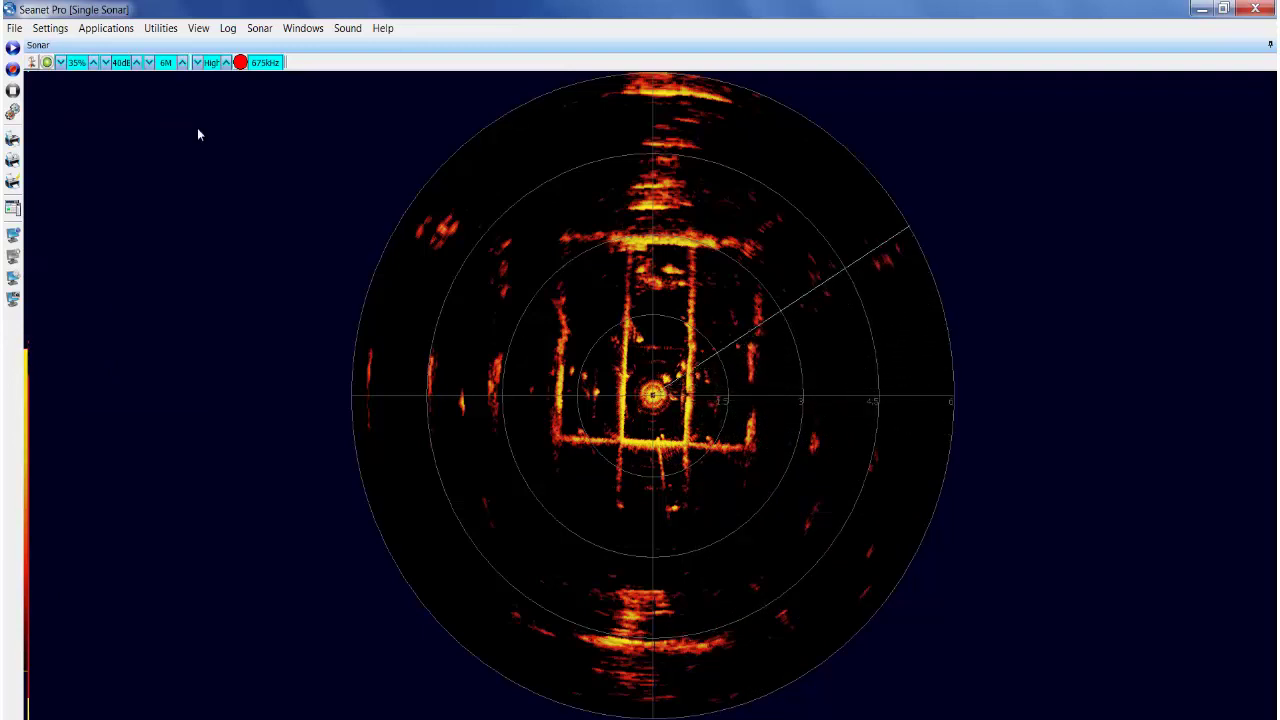
Turn off Auto Dynamic Range in the sonar setup and close the setup window.
{"action": "right_click", "coordinate": [46, 378]}
{"action": "left_click", "coordinate": [76, 502]}
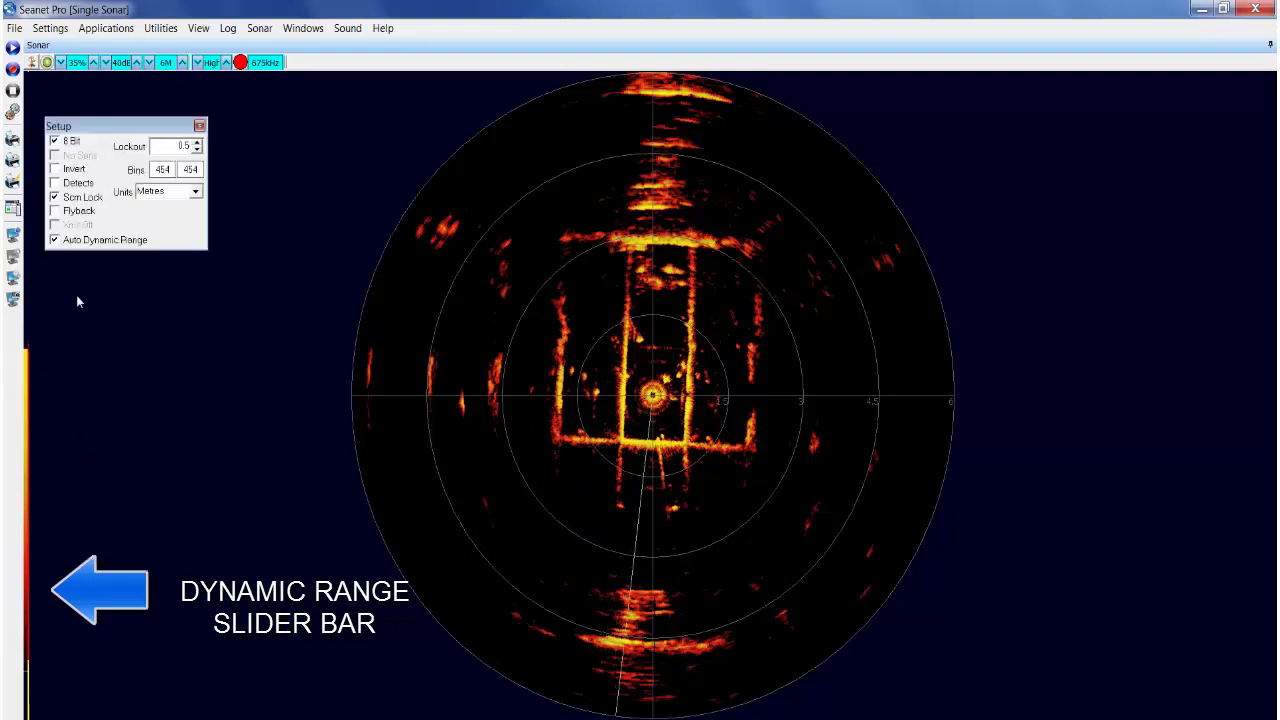
{"action": "left_click", "coordinate": [55, 241]}
{"action": "left_click", "coordinate": [199, 127]}
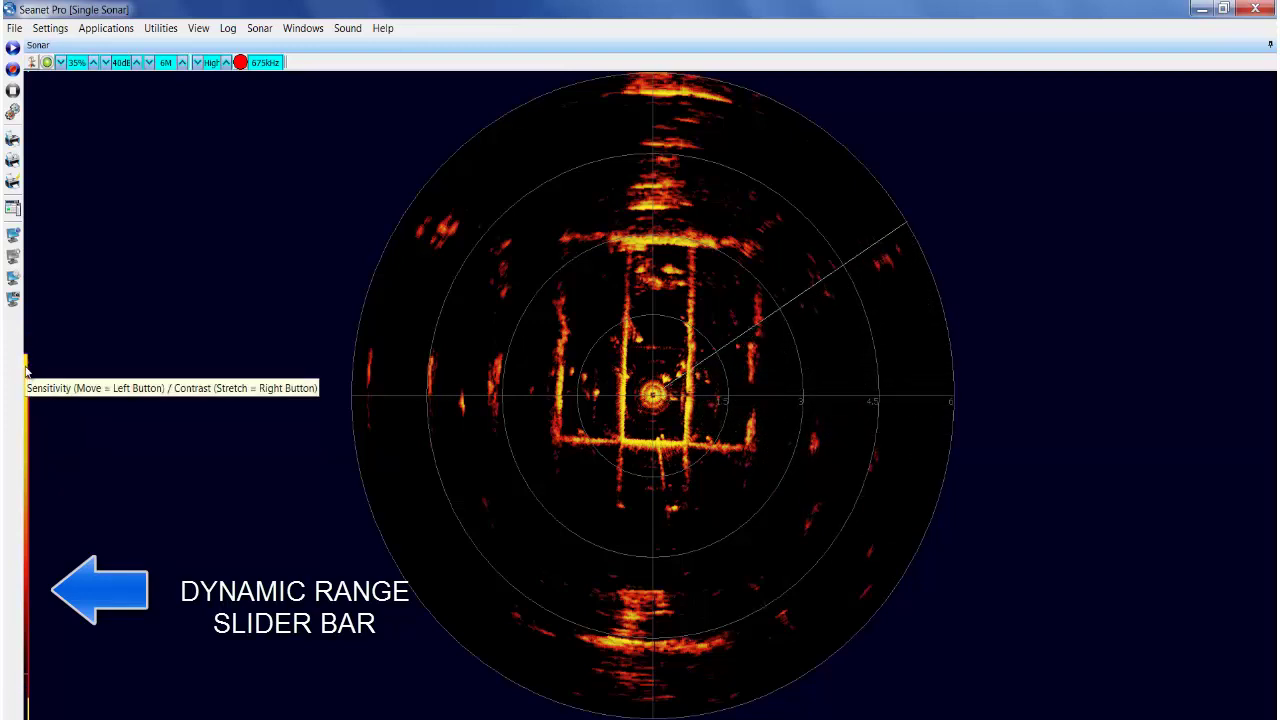
Shift the dynamic range bar up and back down to vary sensitivity, and stretch it to 47 dB and narrow it again to vary contrast.
{"action": "left_click_drag", "start_coordinate": [26, 372], "coordinate": [27, 254]}
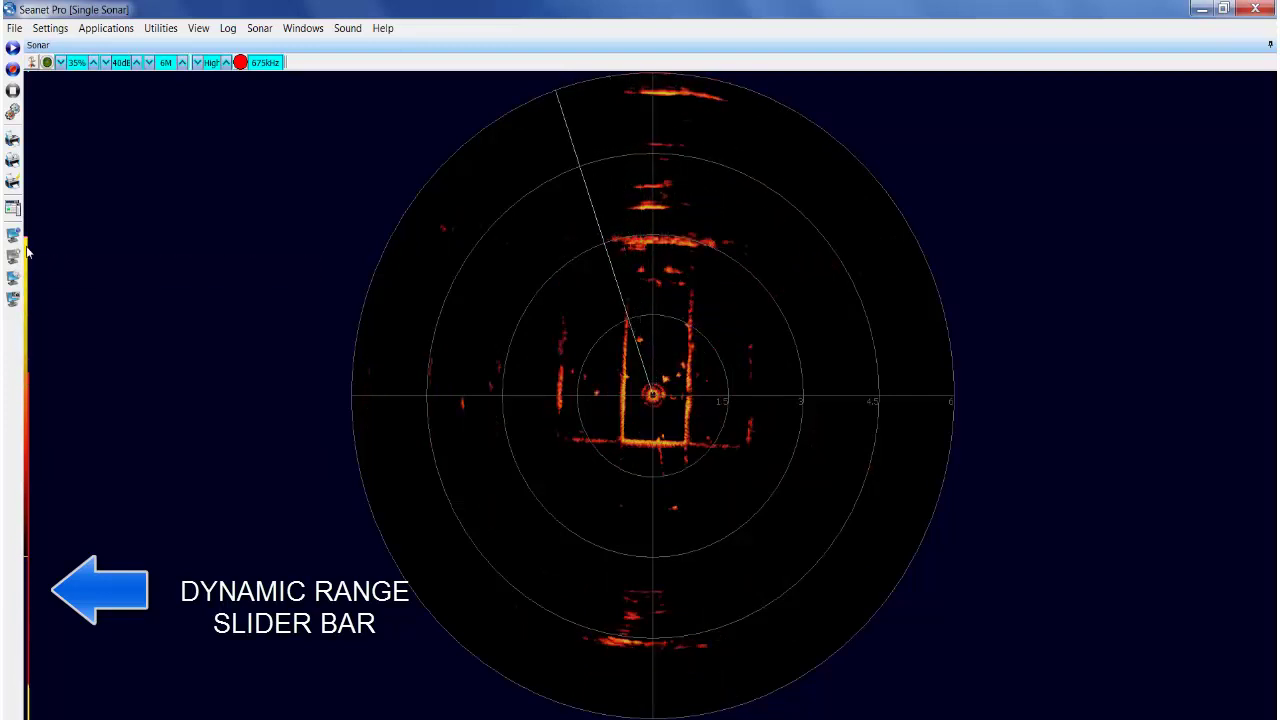
{"action": "left_click_drag", "start_coordinate": [27, 262], "coordinate": [26, 390]}
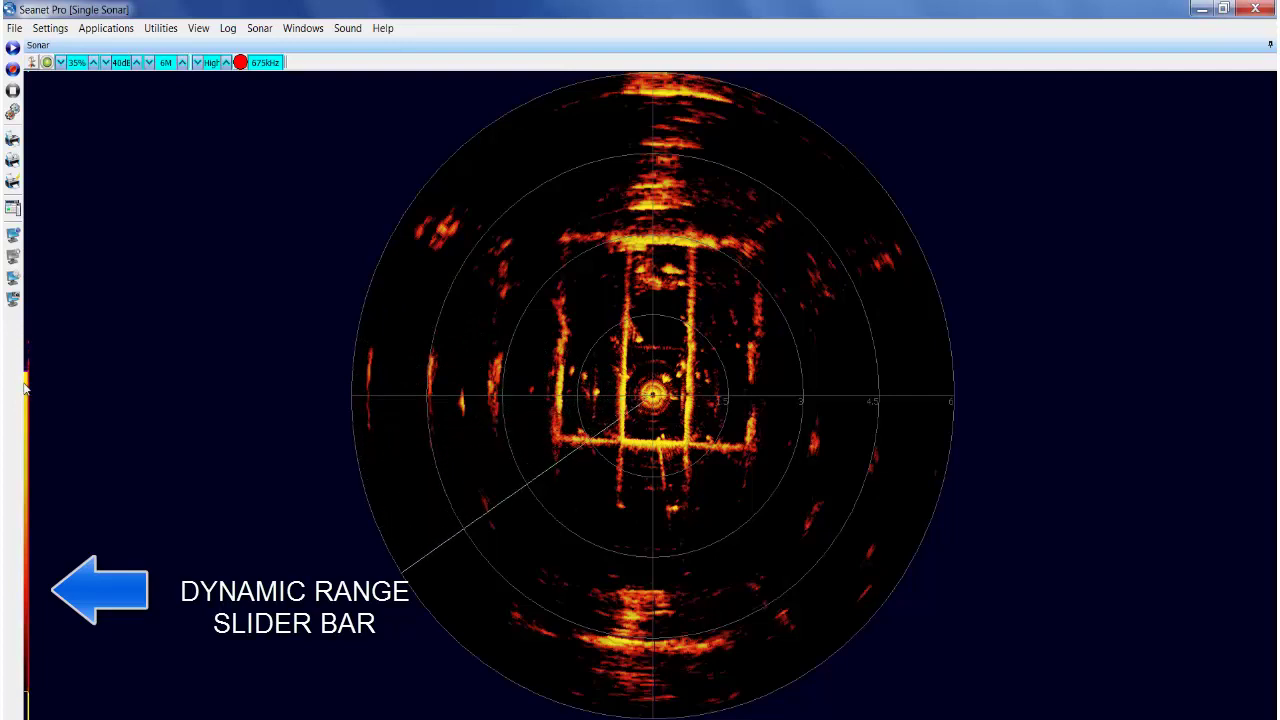
{"action": "left_click_drag", "start_coordinate": [25, 341], "coordinate": [25, 305]}
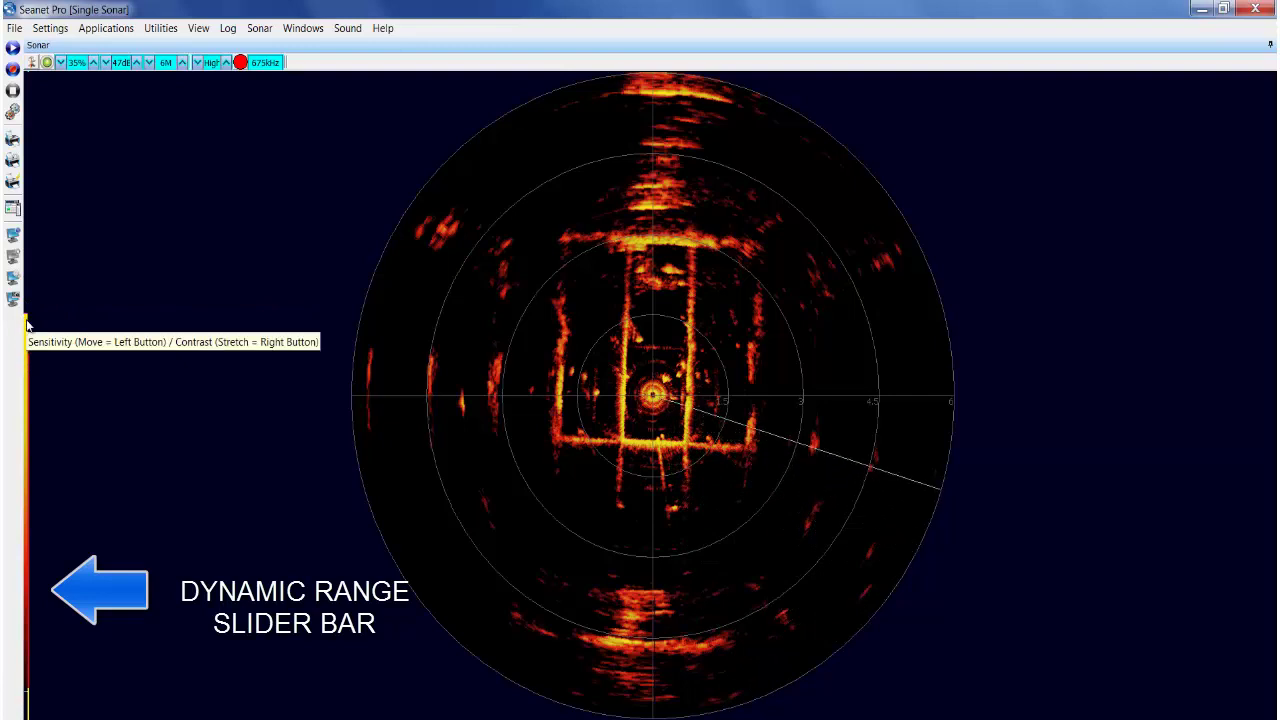
{"action": "left_click_drag", "start_coordinate": [27, 325], "coordinate": [27, 432]}
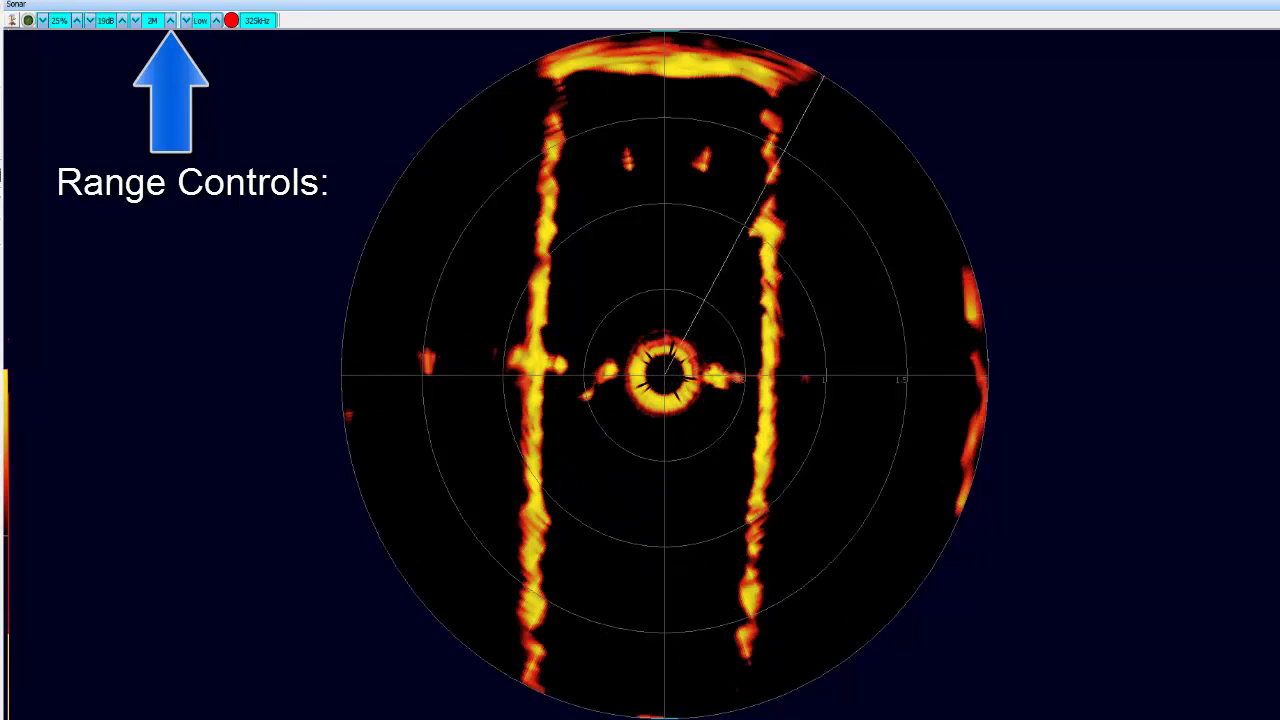
Increase the sonar range in stages to 6 m, 20 m and 80 m.
{"action": "left_click", "coordinate": [171, 20]}
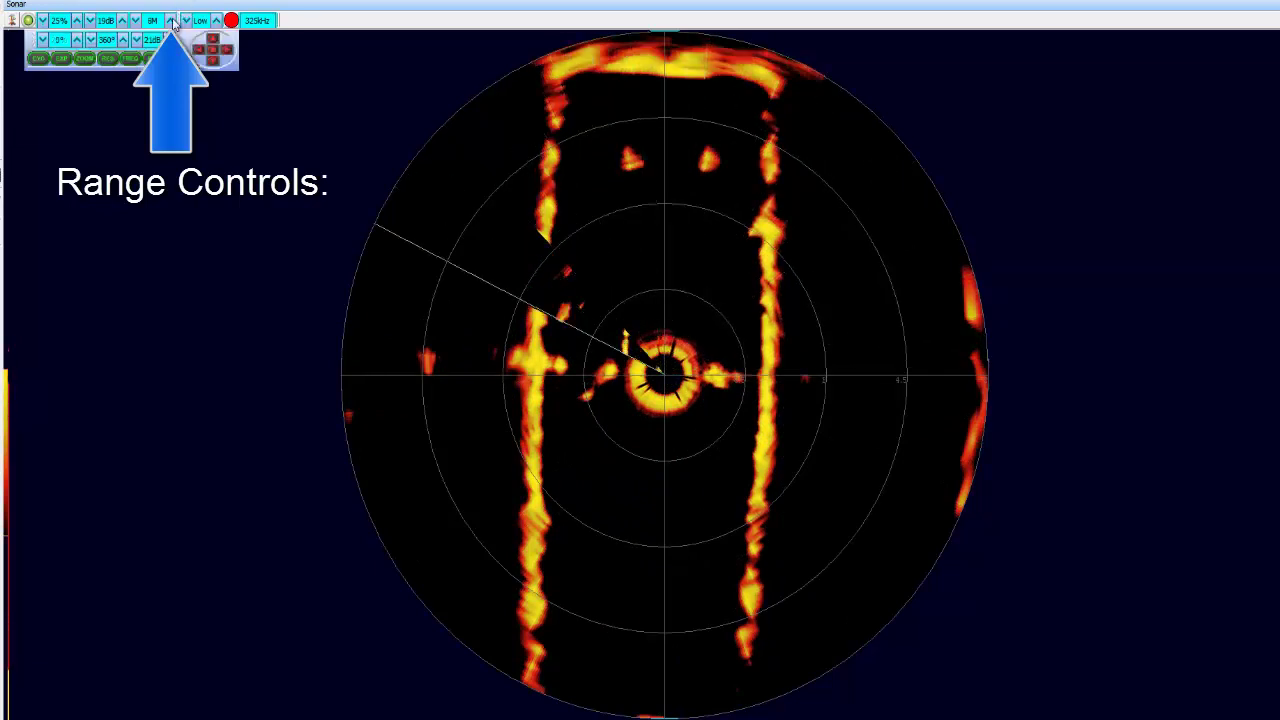
{"action": "left_click", "coordinate": [171, 20]}
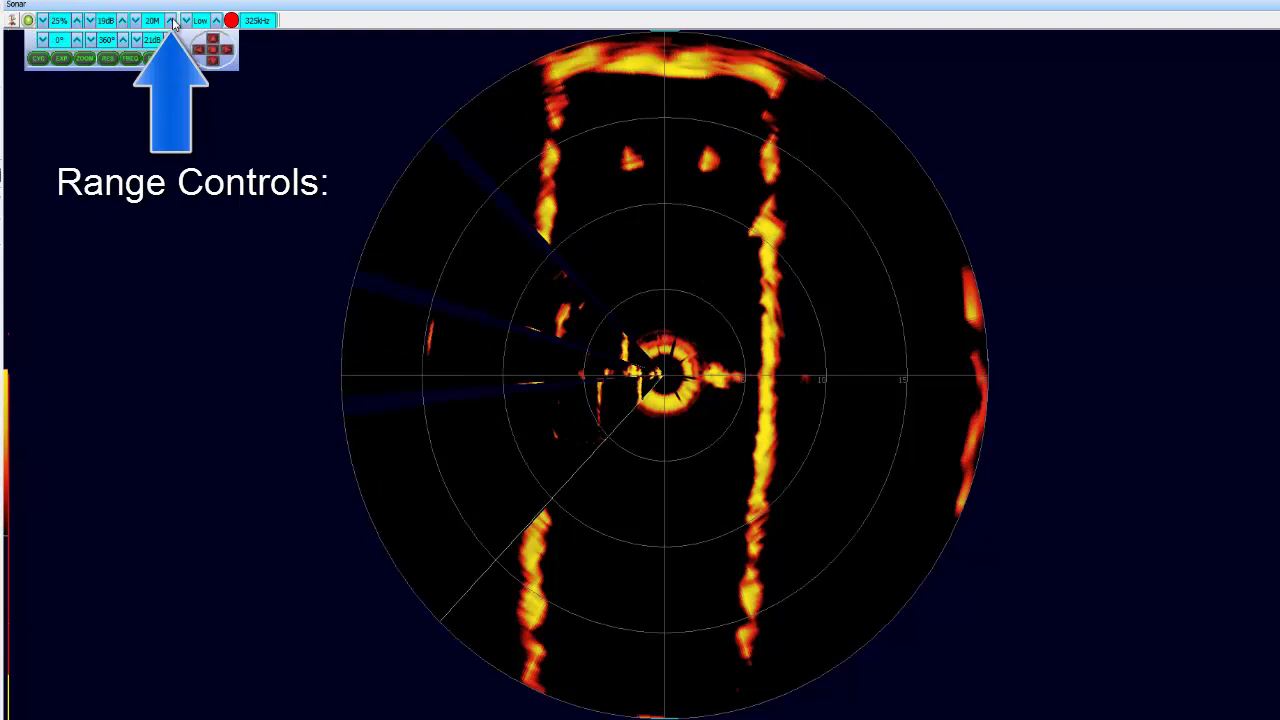
{"action": "left_click", "coordinate": [171, 20]}
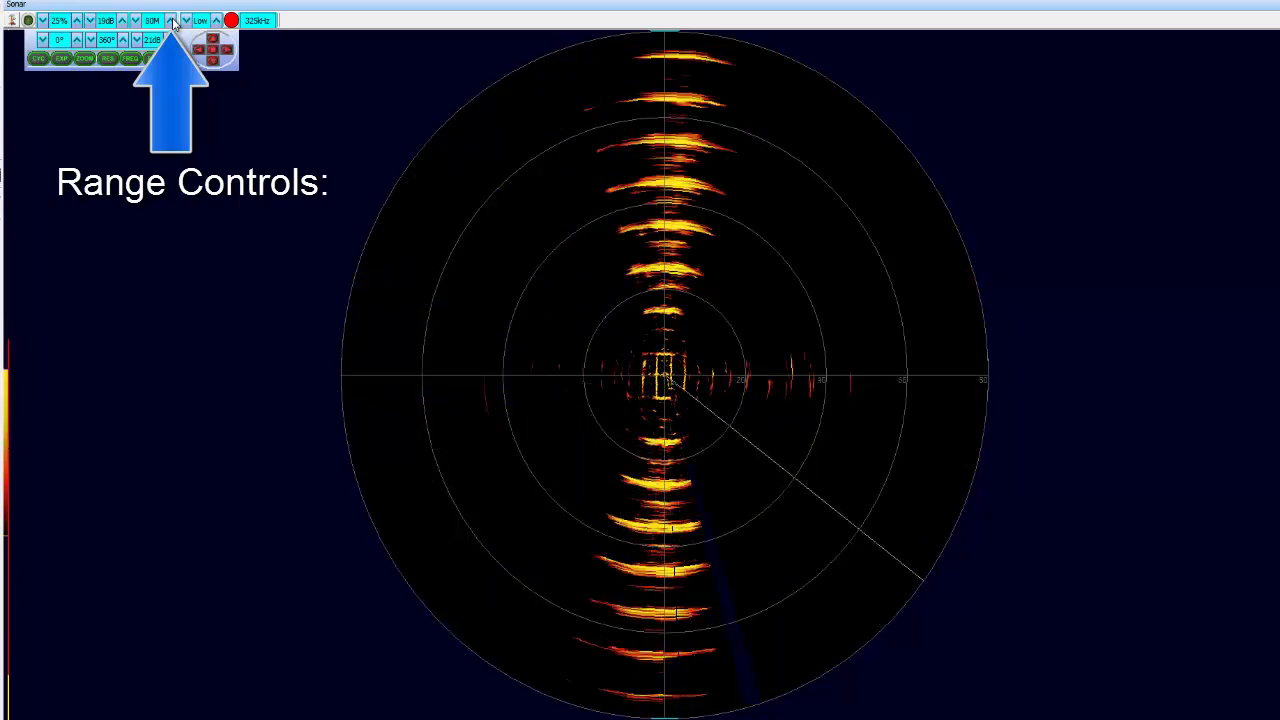
{"action": "left_click", "coordinate": [172, 22]}
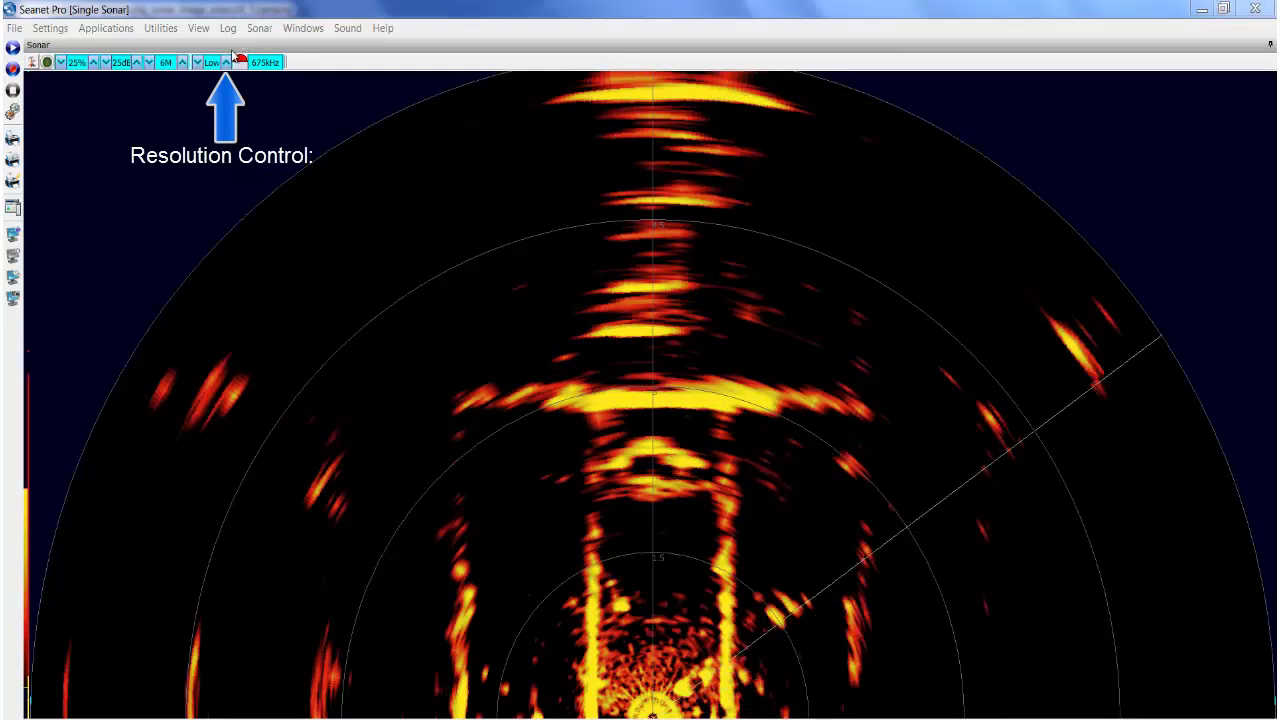
Raise the sonar scan resolution above Low.
{"action": "mouse_move", "coordinate": [227, 64]}
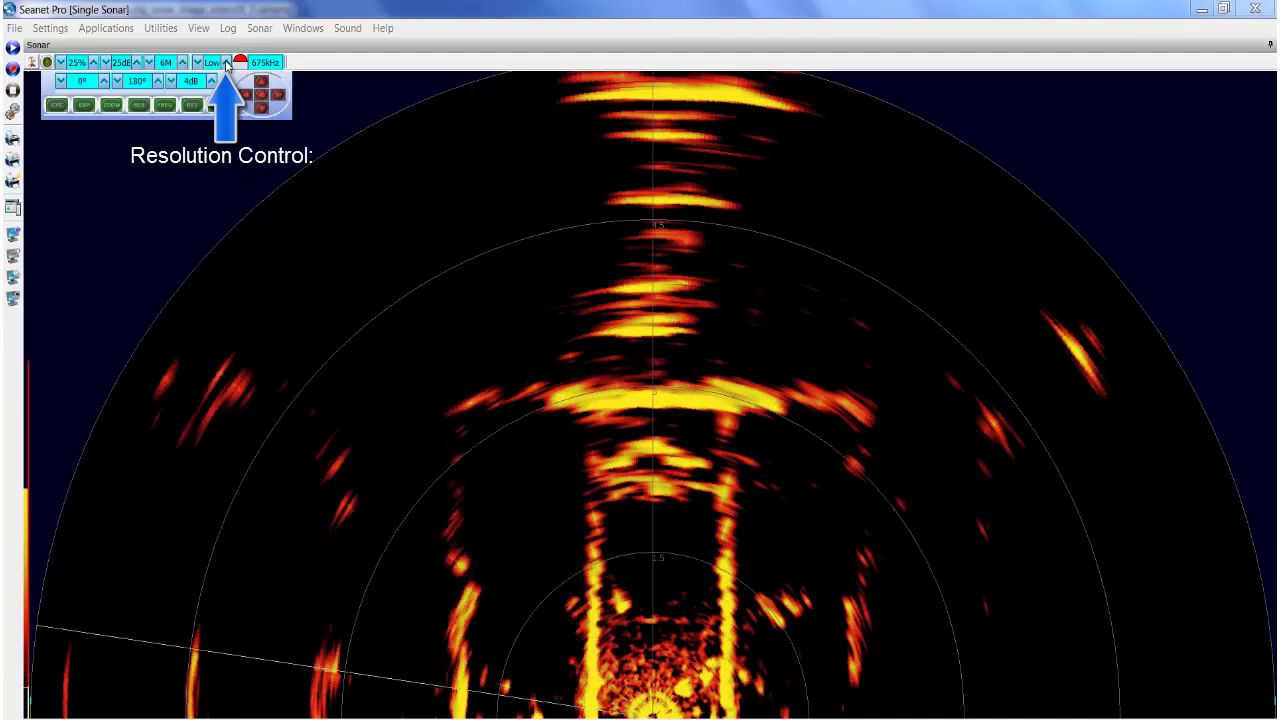
{"action": "left_click", "coordinate": [227, 64]}
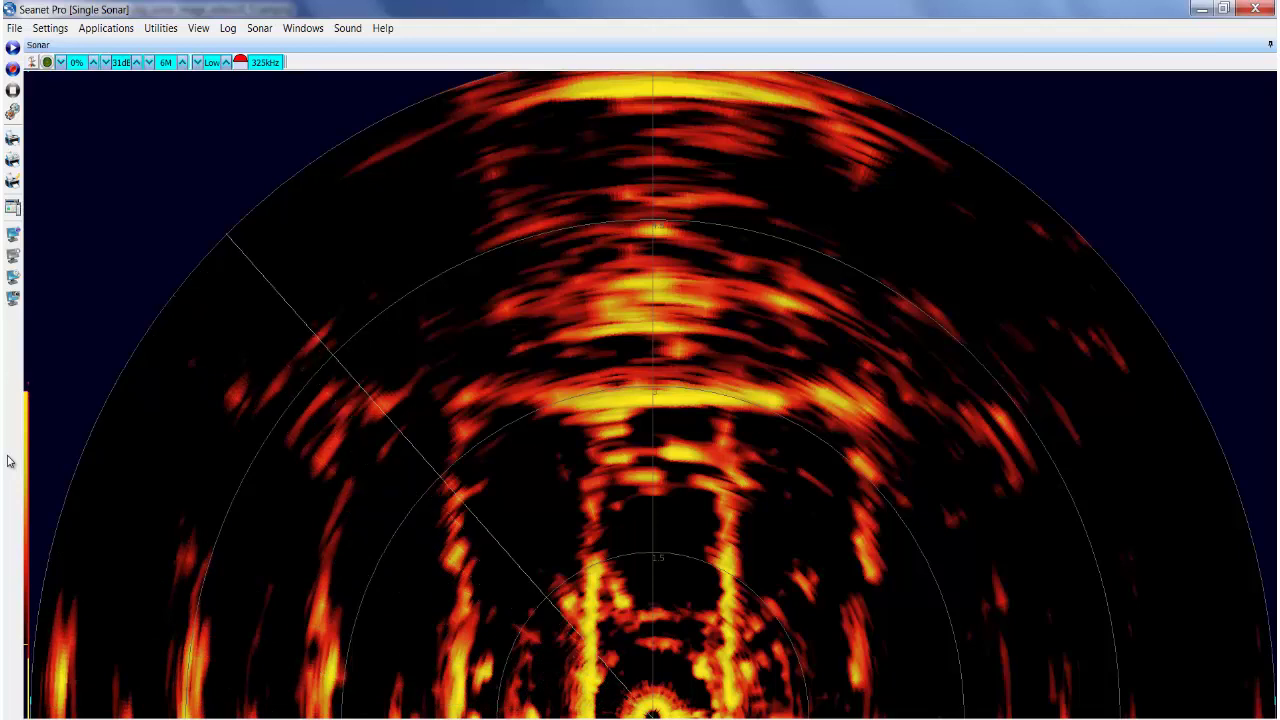
Turn the Interpolated option for the sonar image off and back on to compare the picture.
{"action": "right_click", "coordinate": [63, 460]}
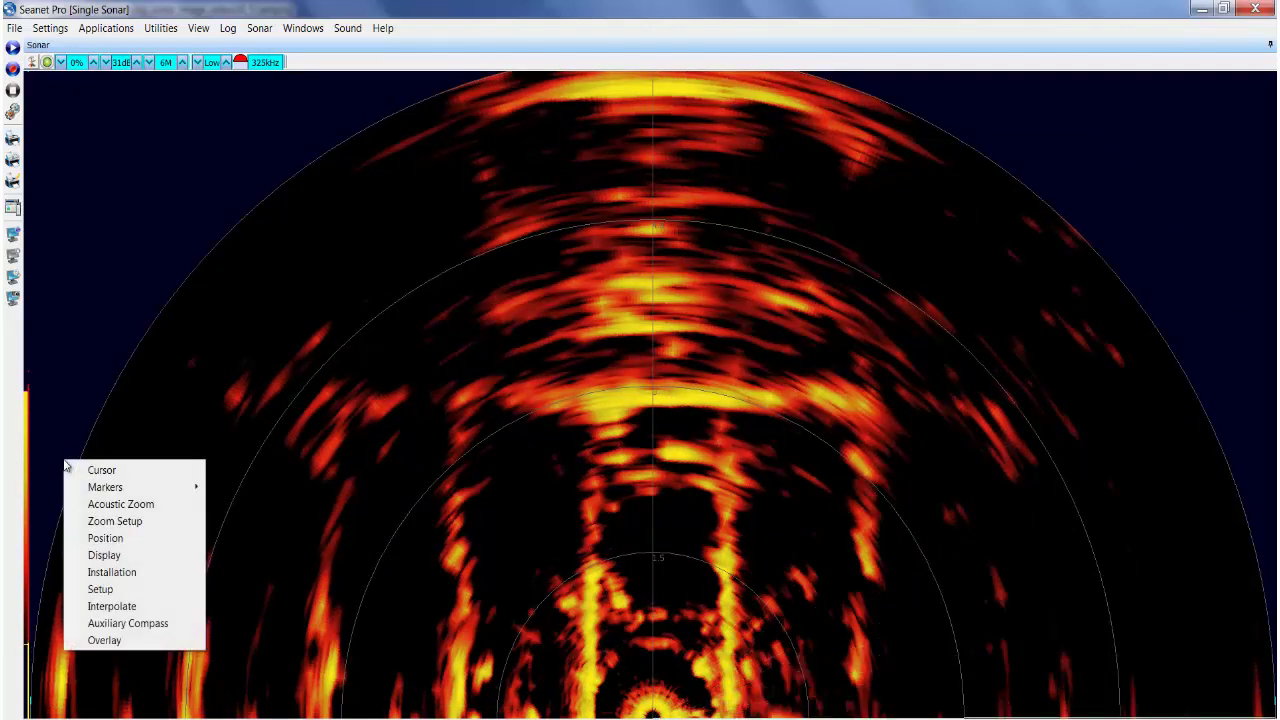
{"action": "left_click", "coordinate": [92, 607]}
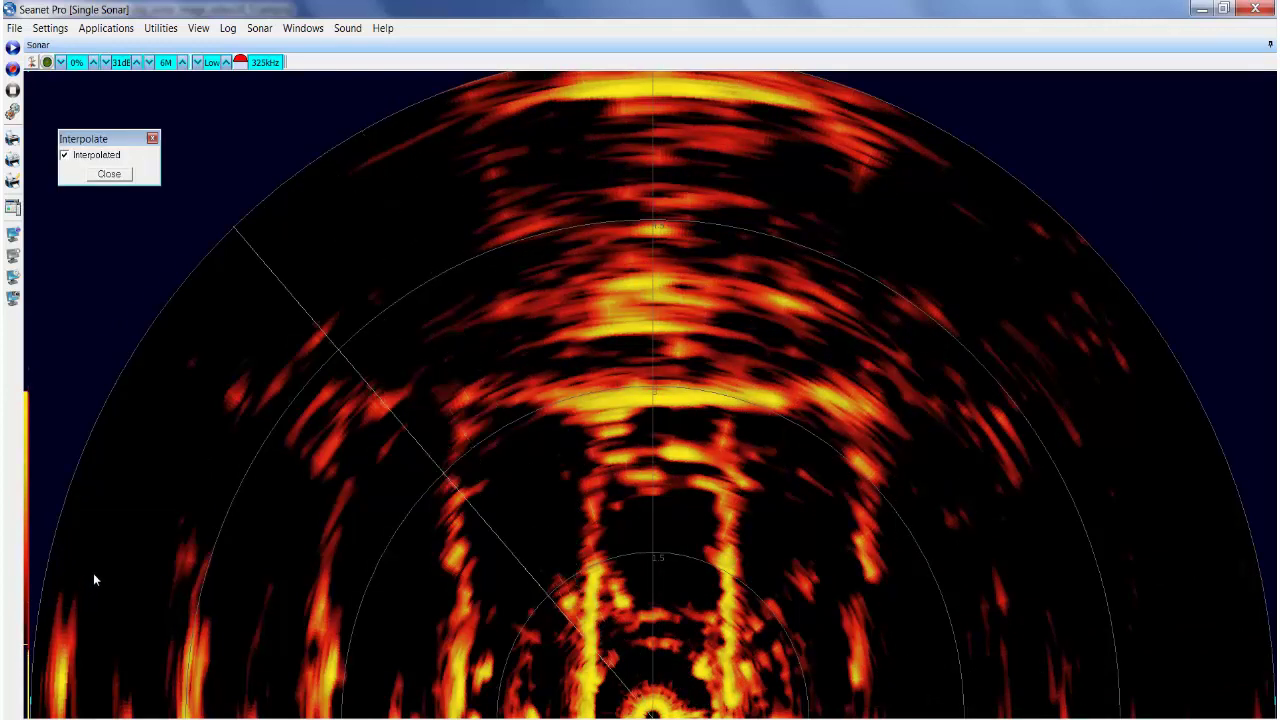
{"action": "left_click", "coordinate": [66, 158]}
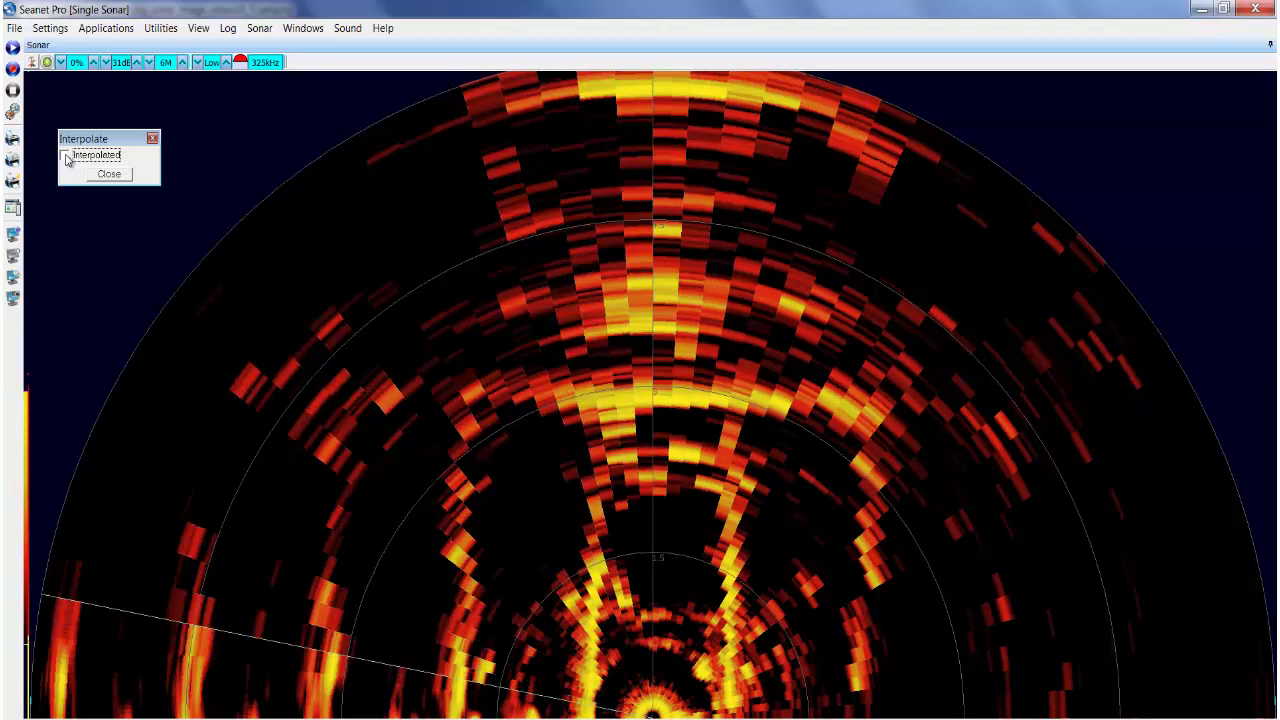
{"action": "left_click", "coordinate": [66, 158]}
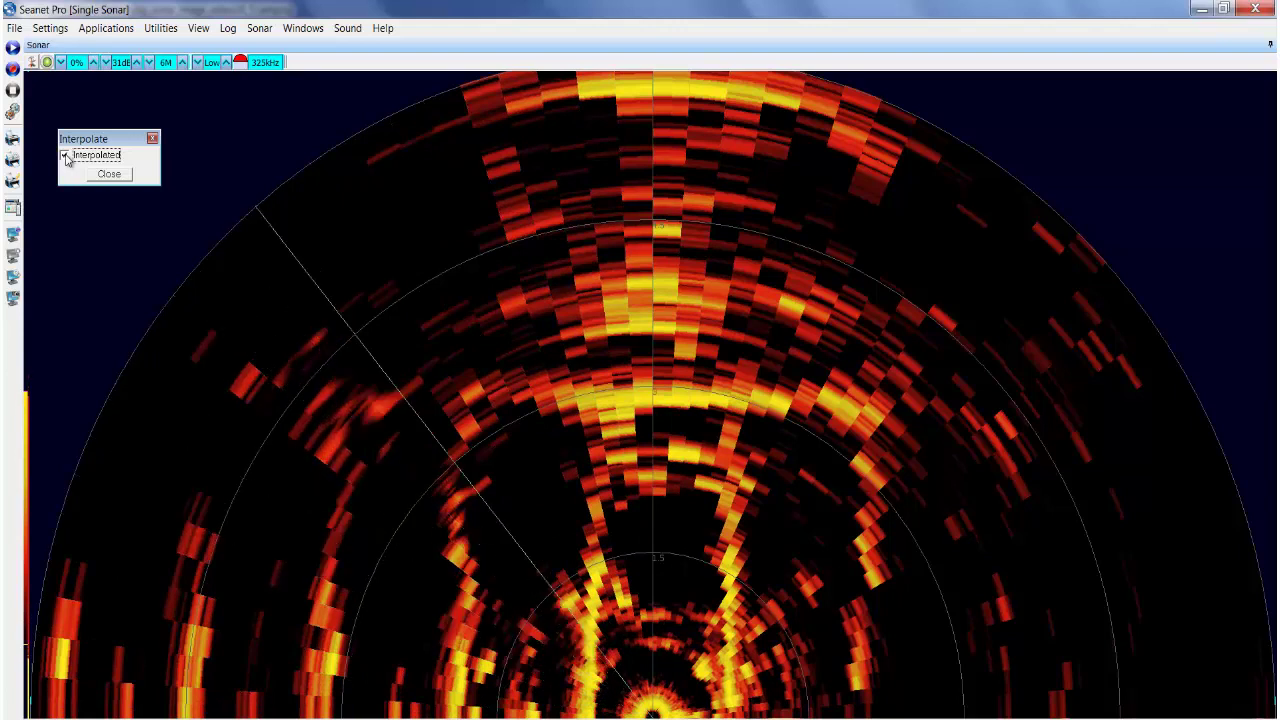